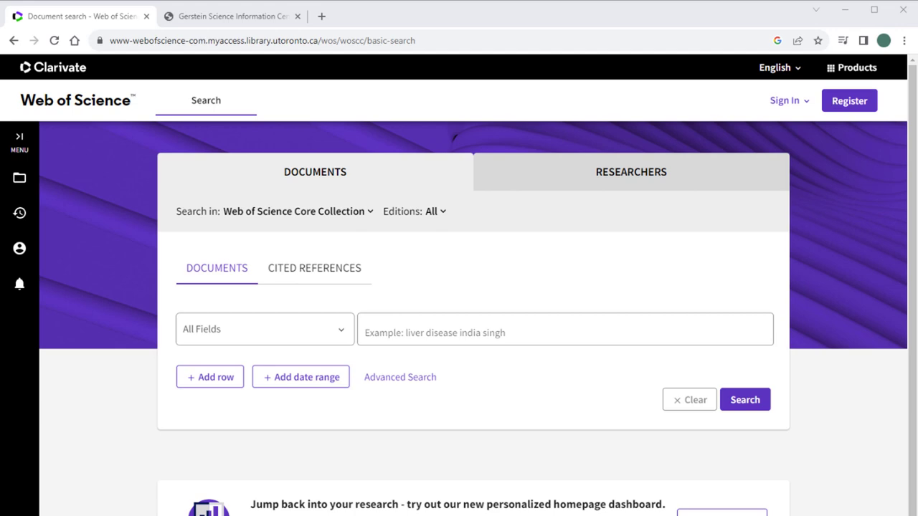
- Switch to the Gerstein Science Information Centre library home page tab
click(233, 16)
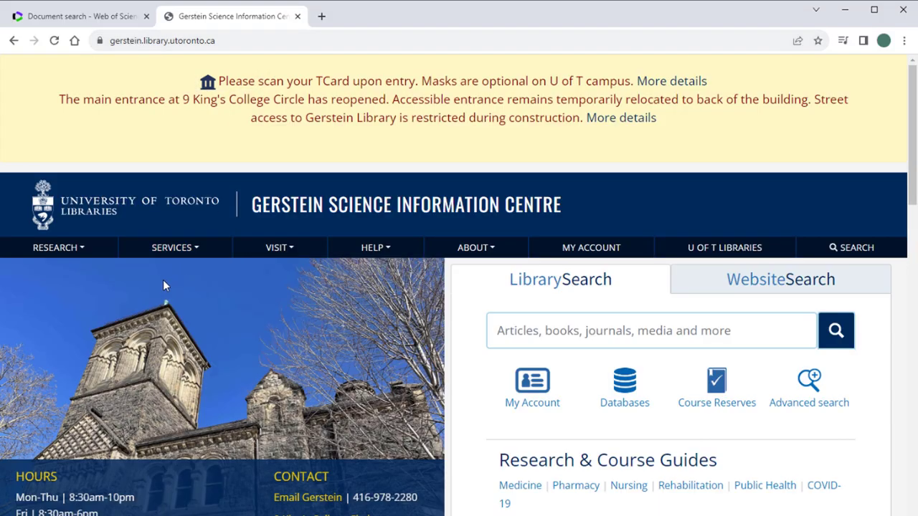
scroll(163, 280, down, 4)
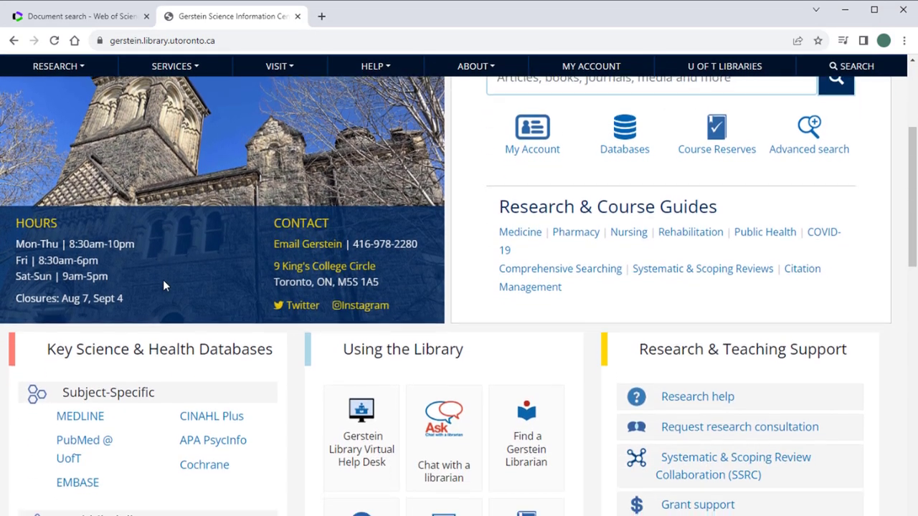
scroll(162, 280, down, 1)
scroll(163, 280, down, 1)
scroll(163, 280, down, 1)
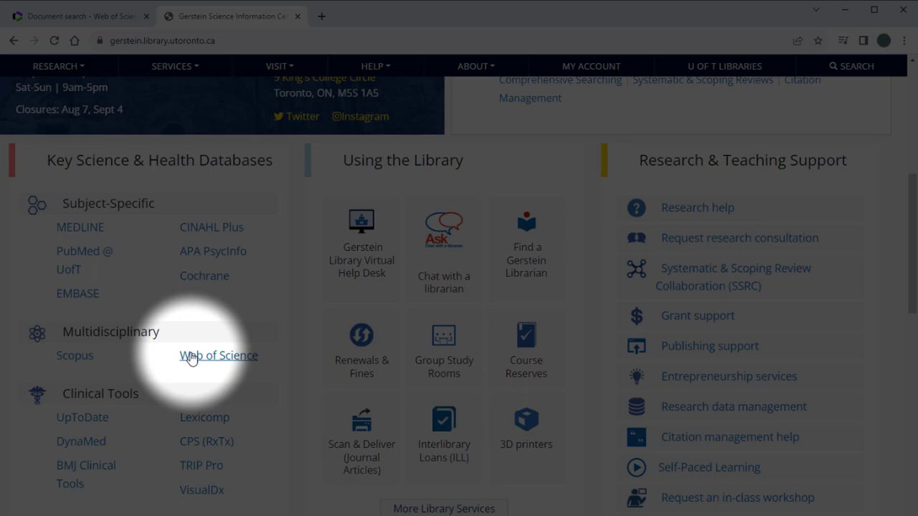
- Launch Web of Science from the Multidisciplinary database list and focus the basic search field
click(192, 357)
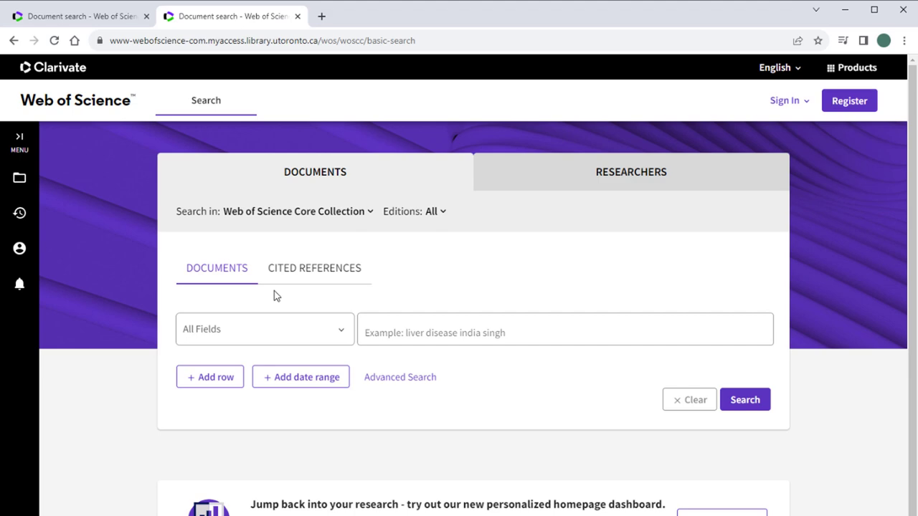
click(387, 331)
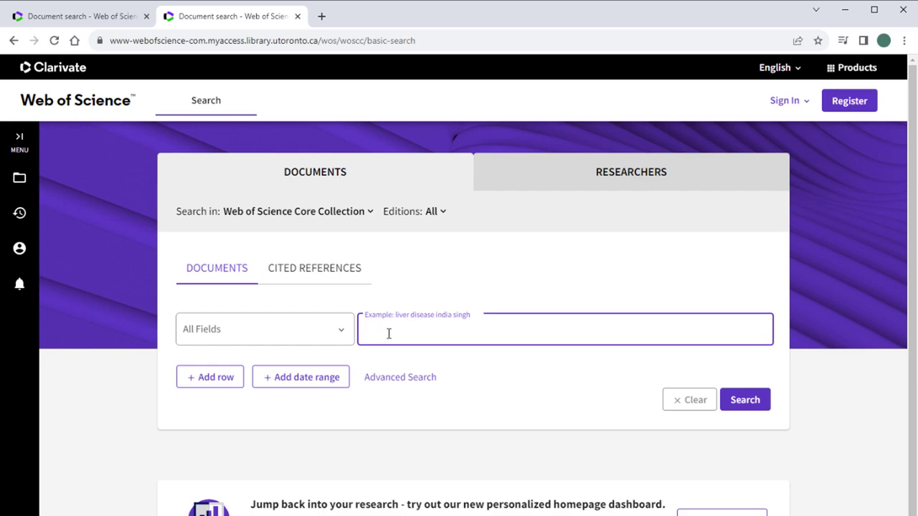
- Go to the Advanced Search Query Builder for Core Collection documents
click(391, 379)
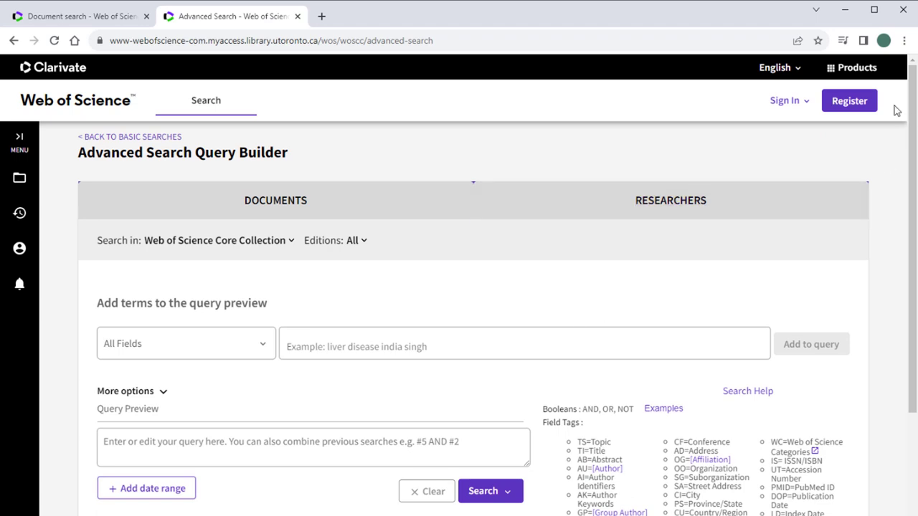
- Load the Clarivate page for registering a free Web of Science profile
click(860, 105)
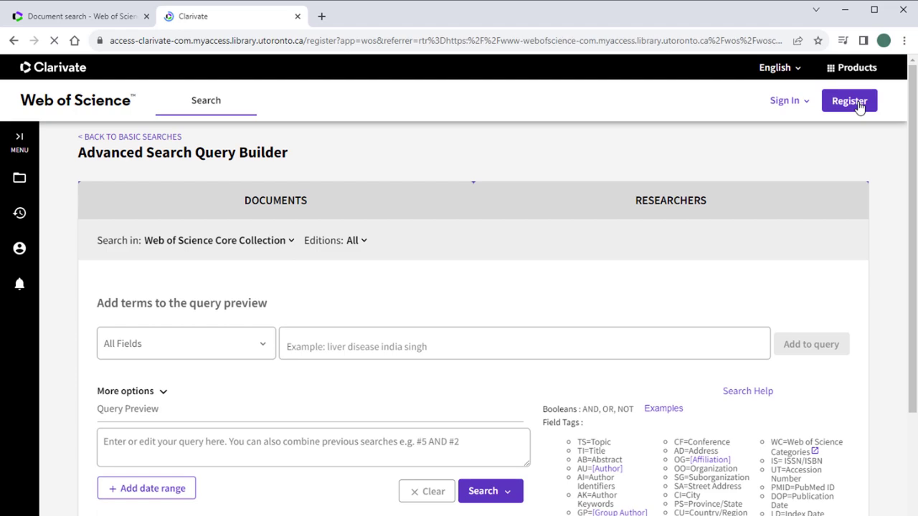